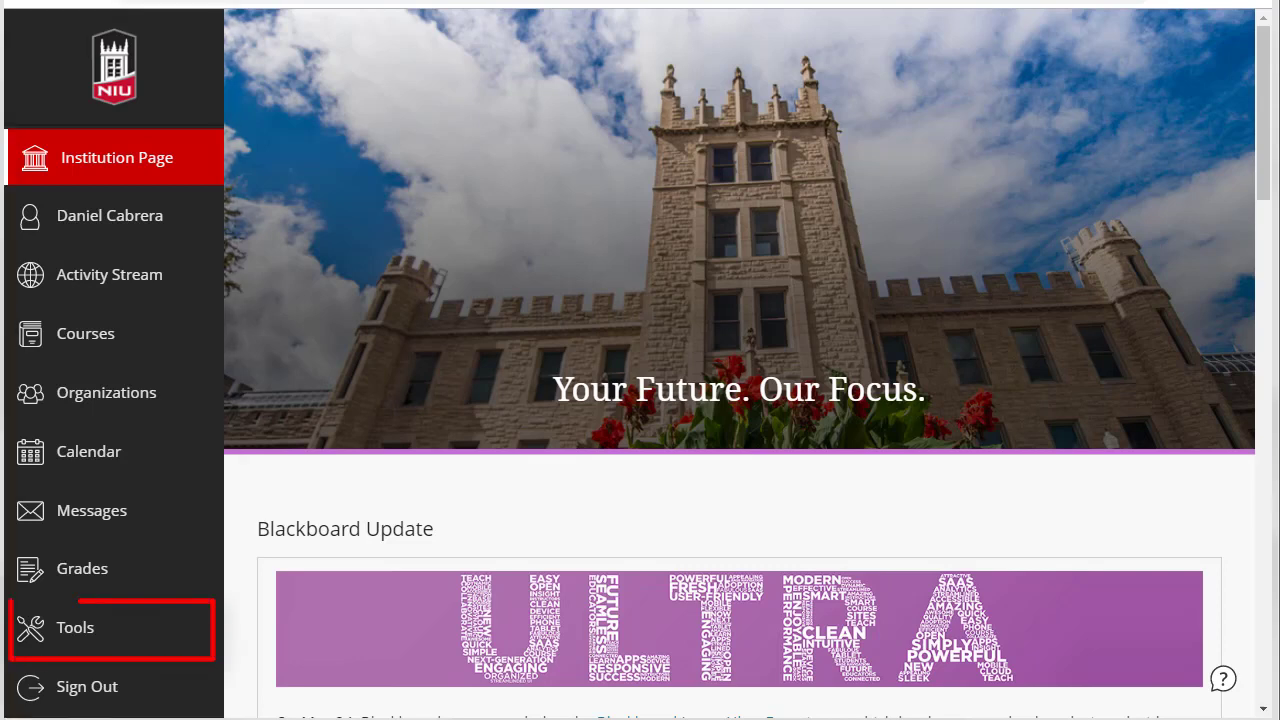
Step: Go to Tools and launch the Blackboard Faculty Tools tile
click(97, 640)
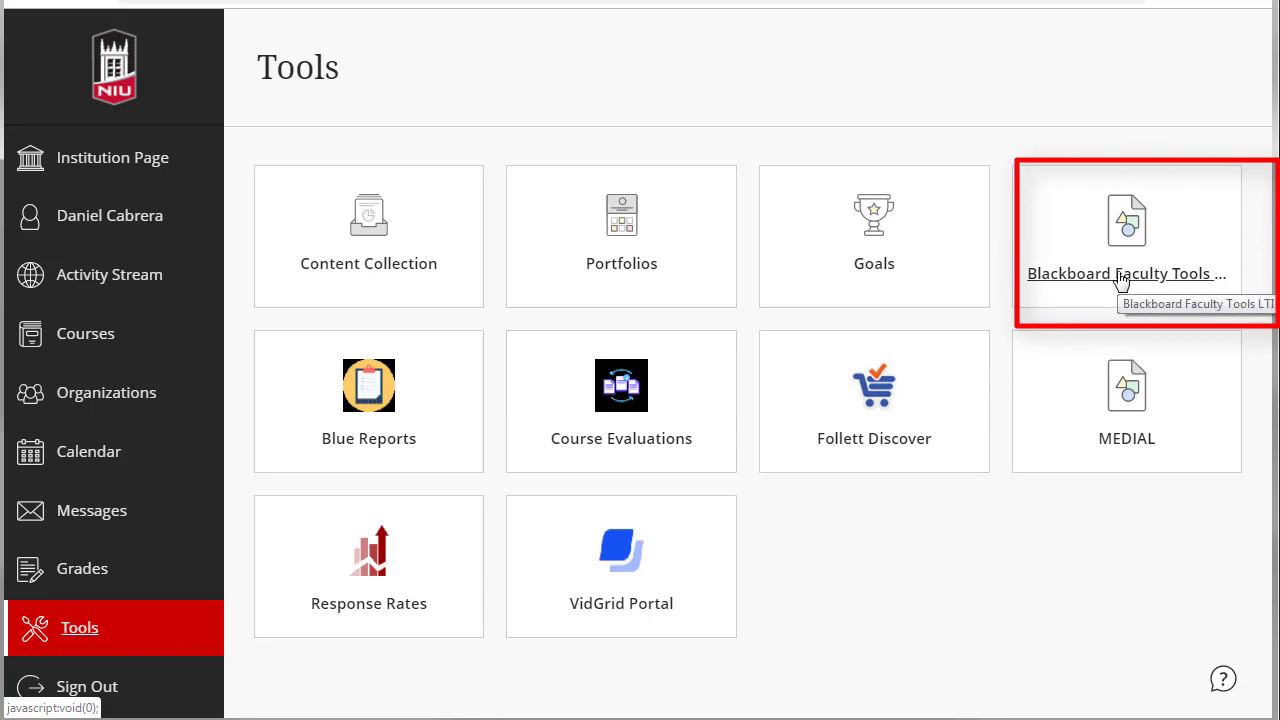
click(1121, 276)
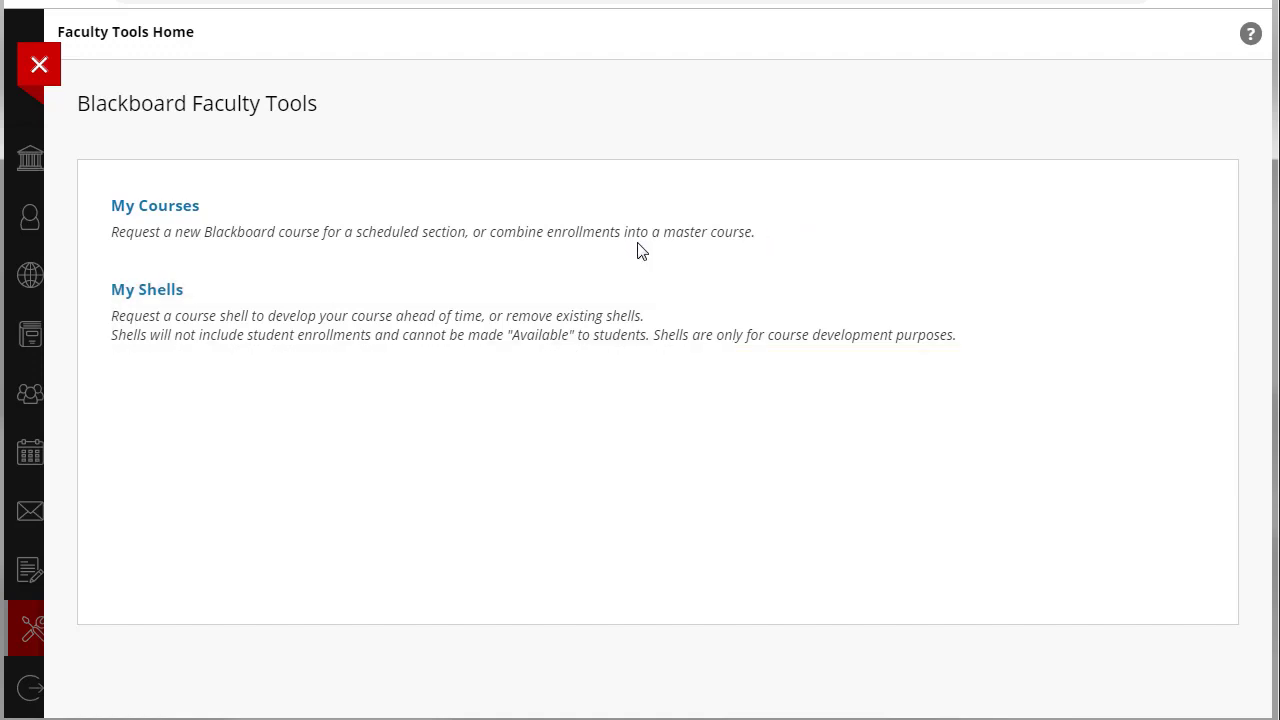
Step: Choose My Courses in Faculty Tools to reach the Course Request term selection
click(177, 213)
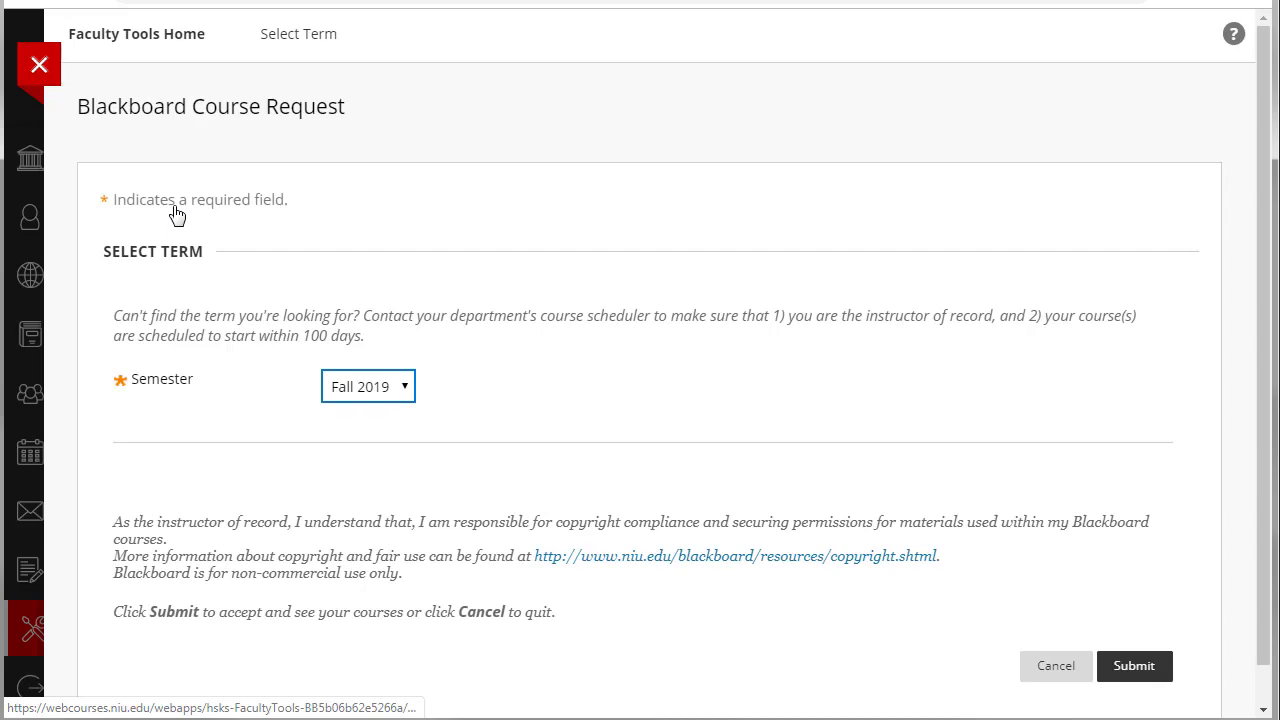
Step: Pick Fall 2019 as the semester and submit to list its PHHE 435 and PHHE 535 sections
click(417, 390)
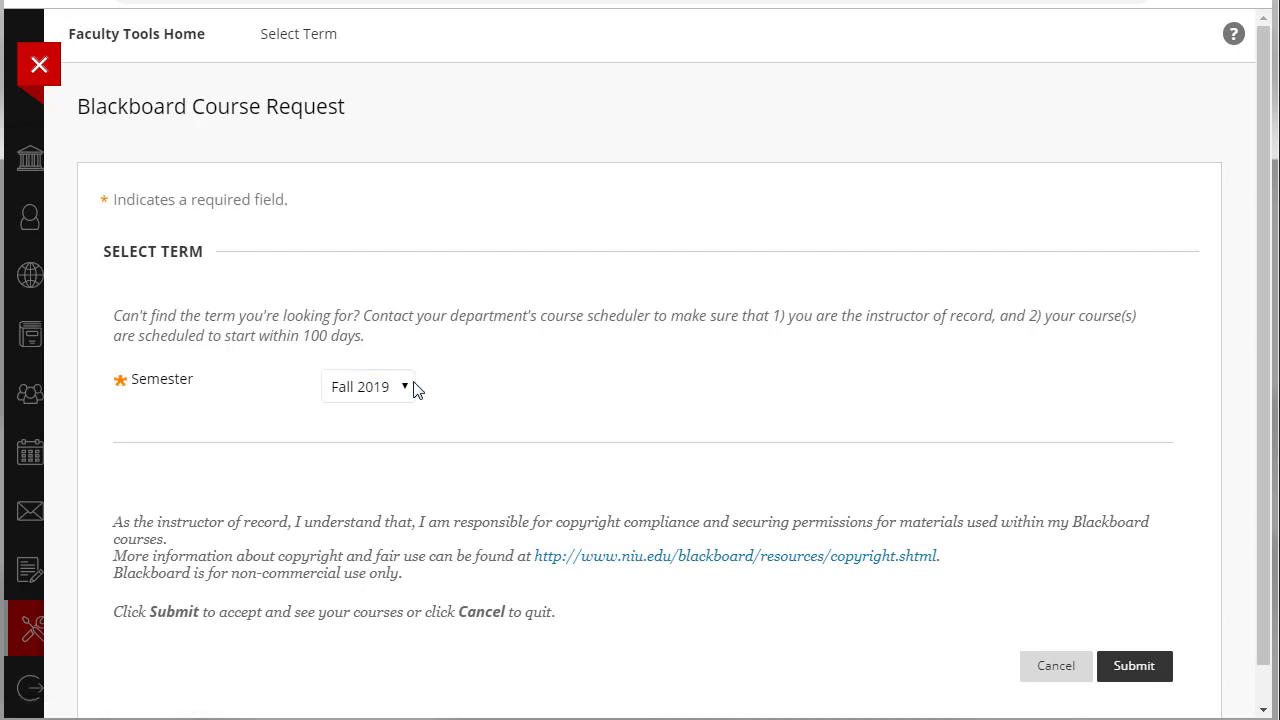
click(413, 389)
click(413, 389)
click(1133, 676)
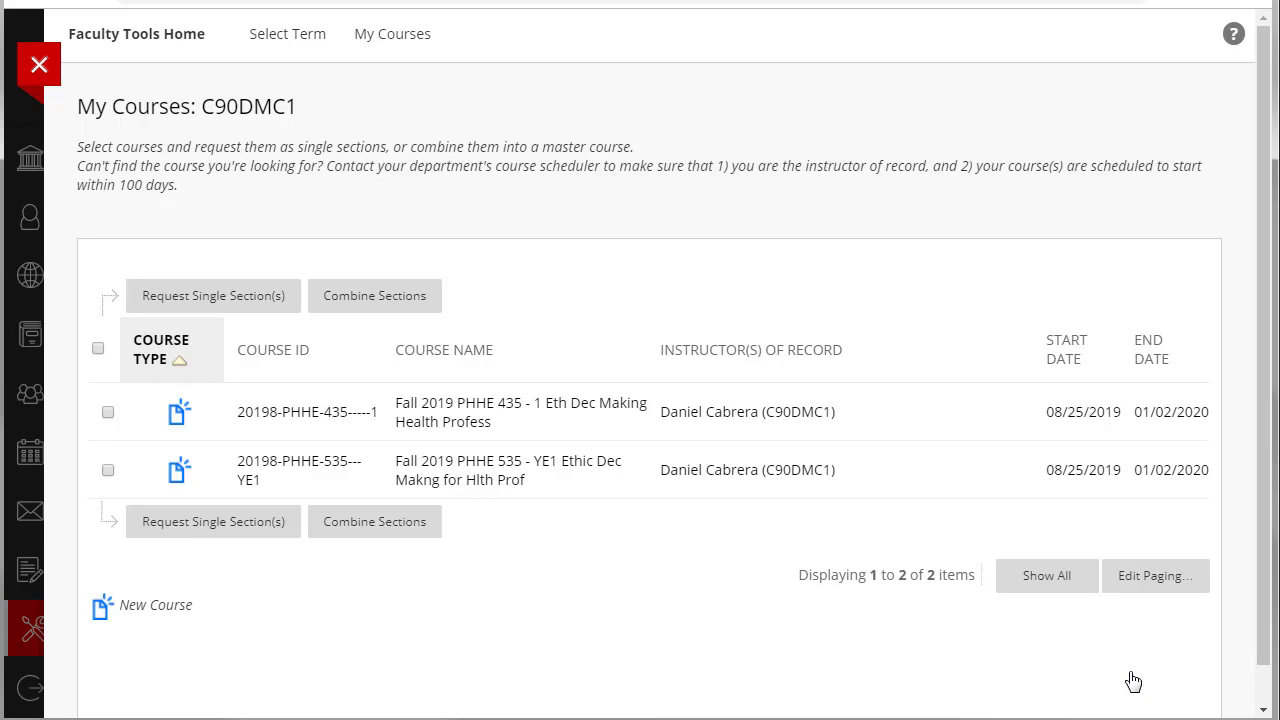
Step: Check the PHHE 435 and PHHE 535 rows and request them as single sections
click(108, 472)
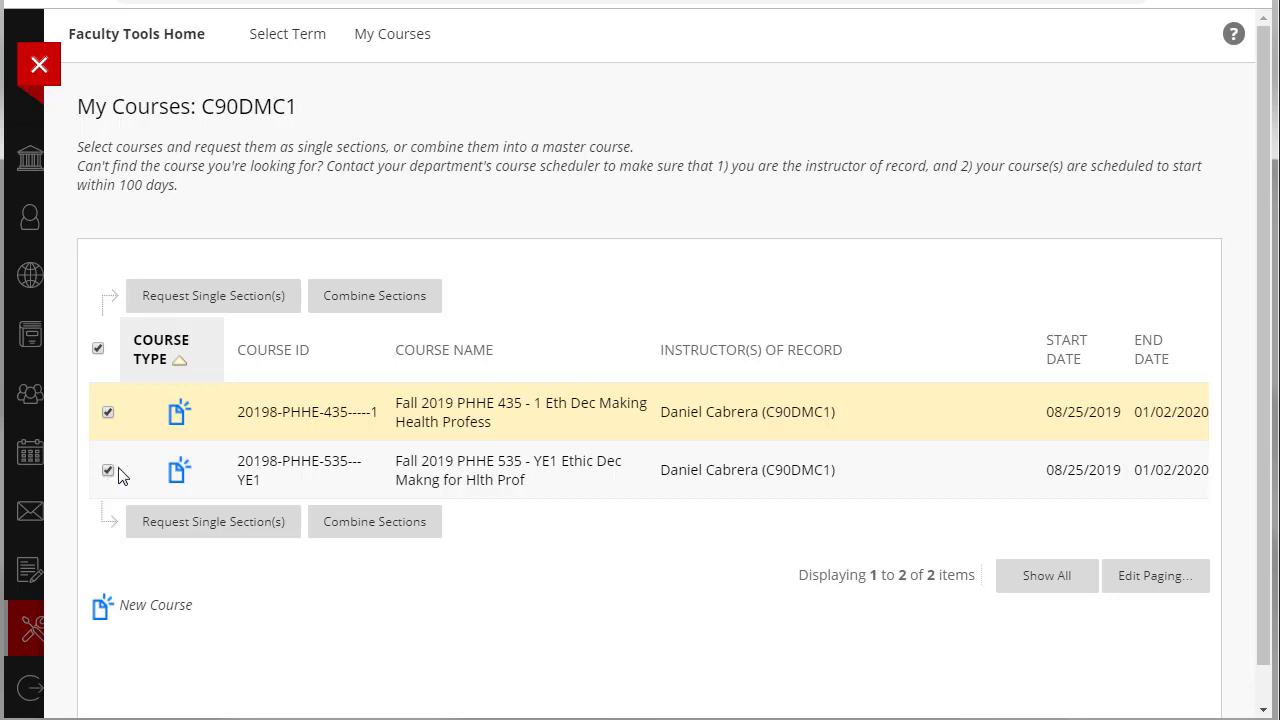
click(108, 472)
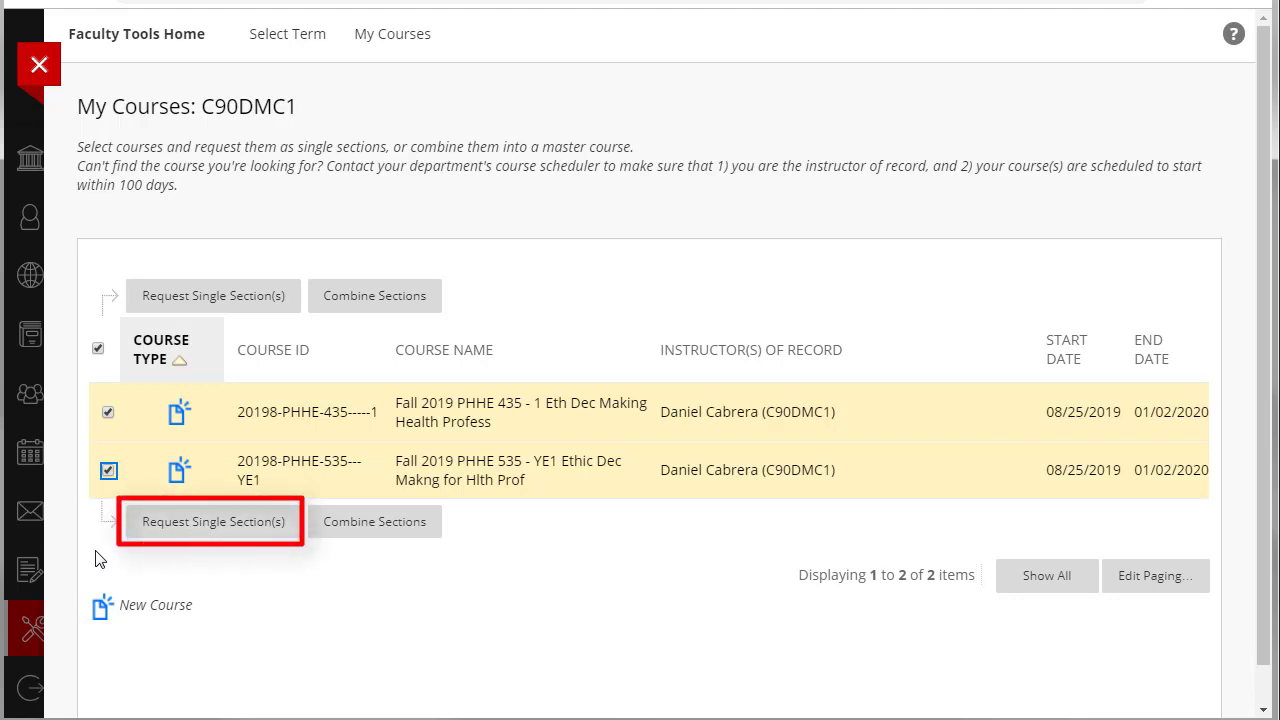
click(175, 522)
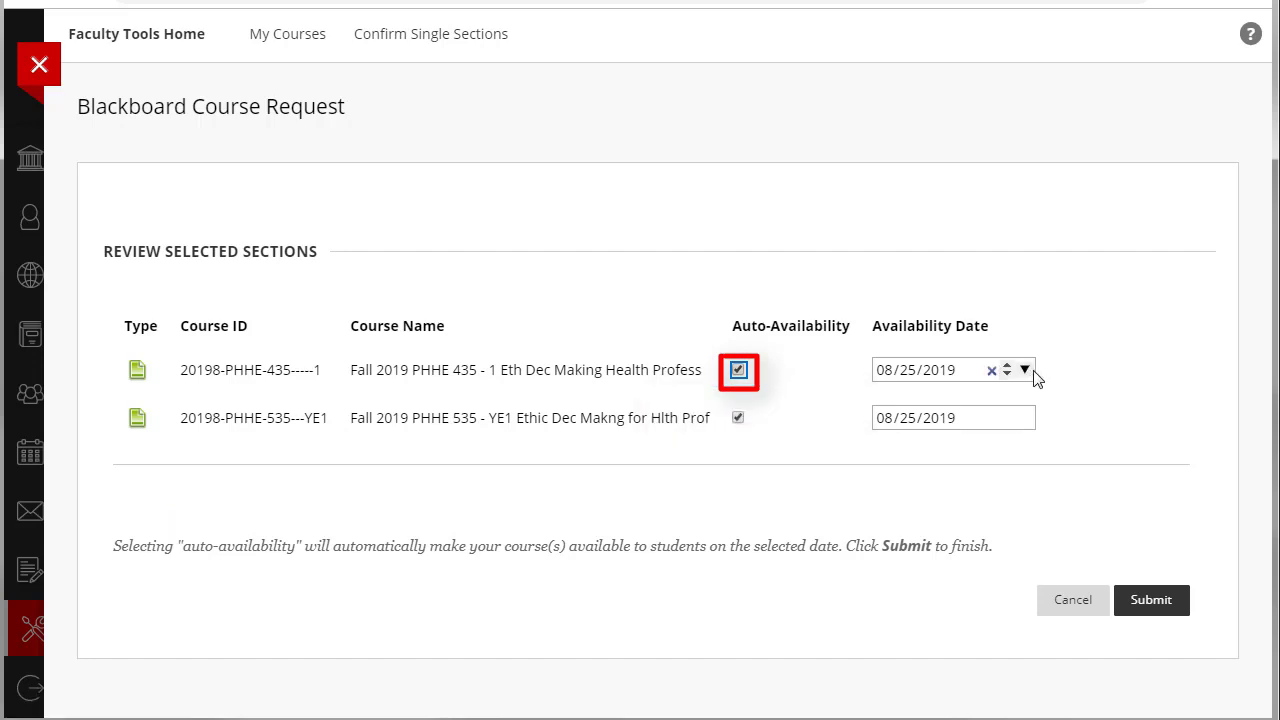
Step: Verify the first section's availability date calendar shows 08/25/2019 with Auto-Availability on
click(1025, 371)
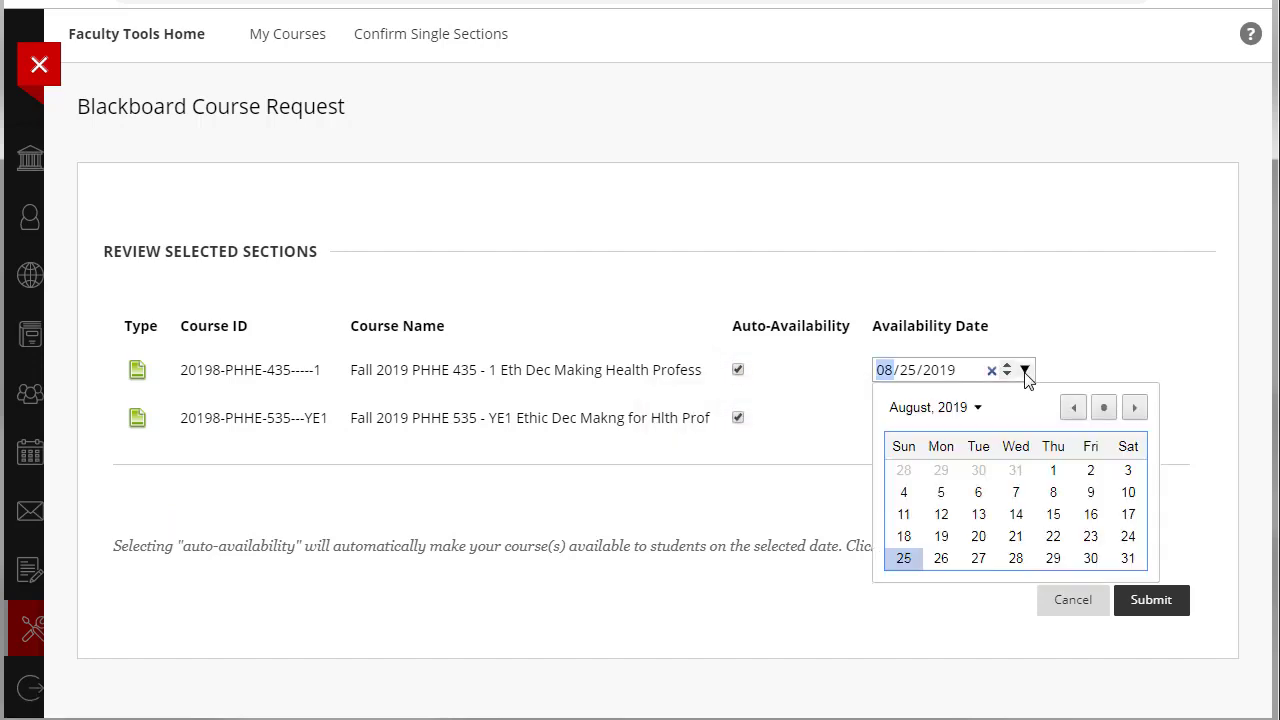
click(1226, 380)
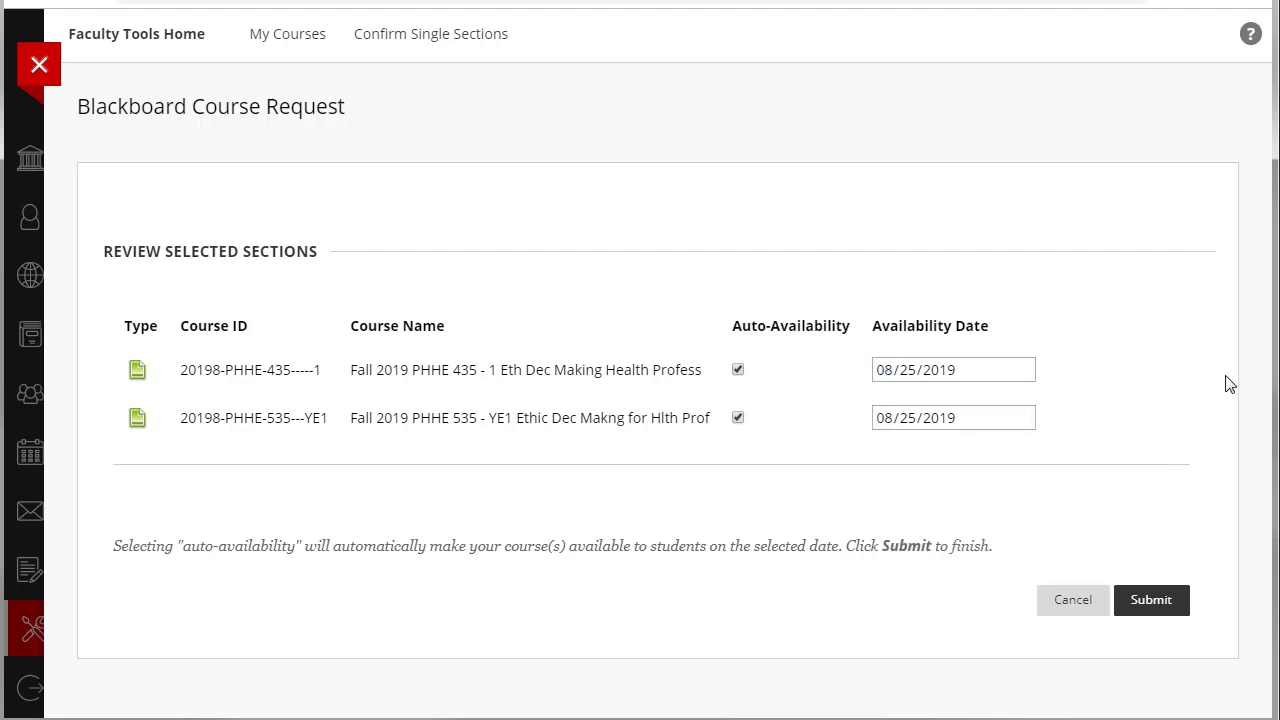
Step: Submit the two-section request and acknowledge the processing receipt with OK
click(1151, 603)
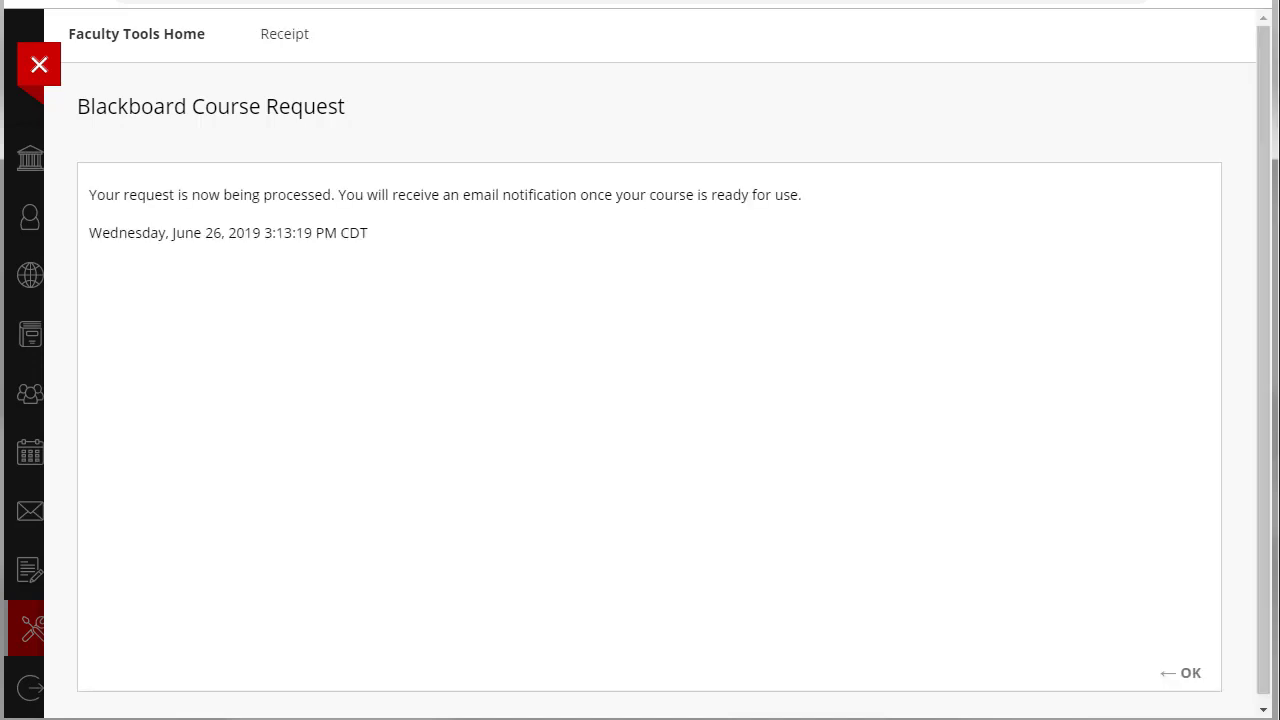
click(1191, 676)
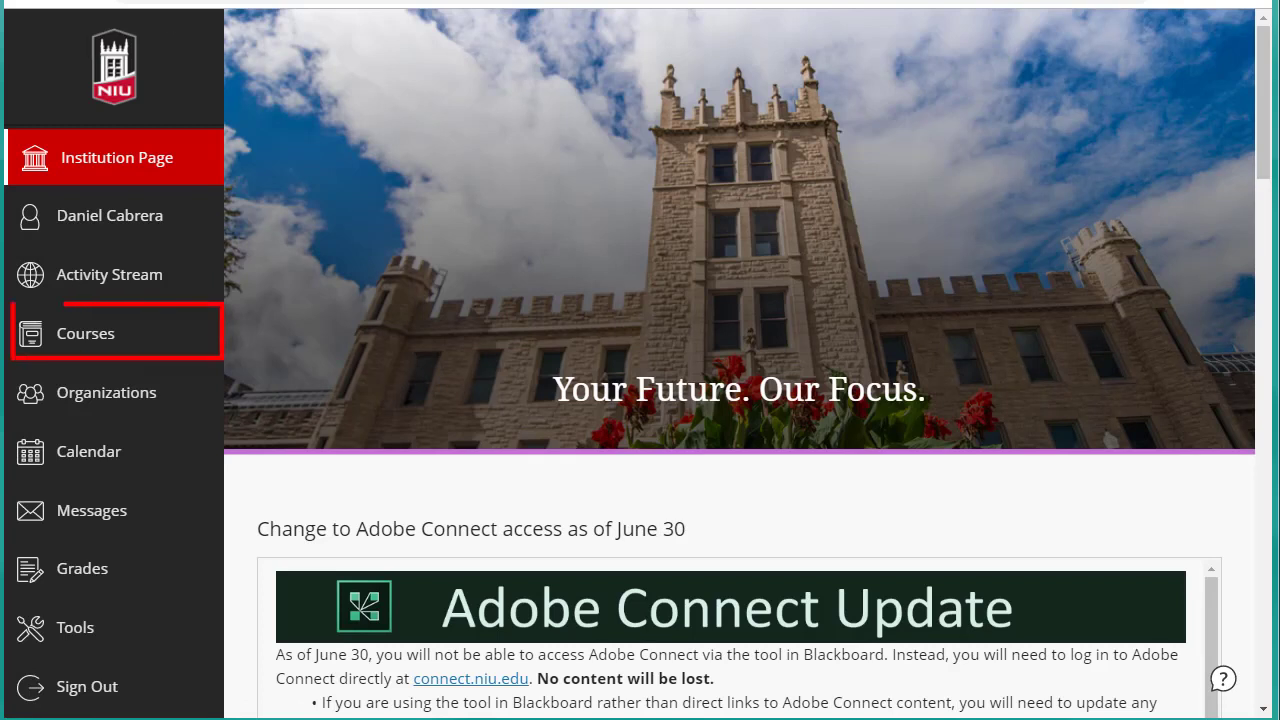
Step: Open Courses from the left navigation to see current courses
click(68, 345)
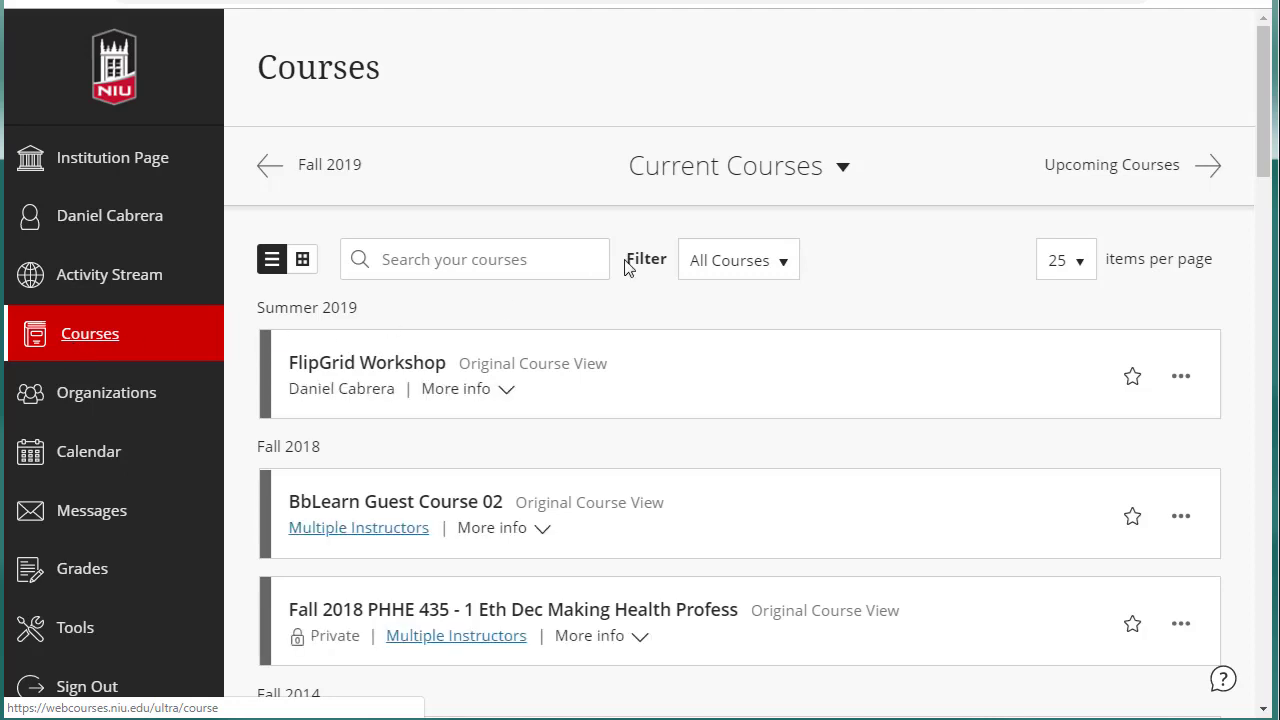
Step: Switch the Courses term filter from Current Courses to Fall 2019
click(843, 168)
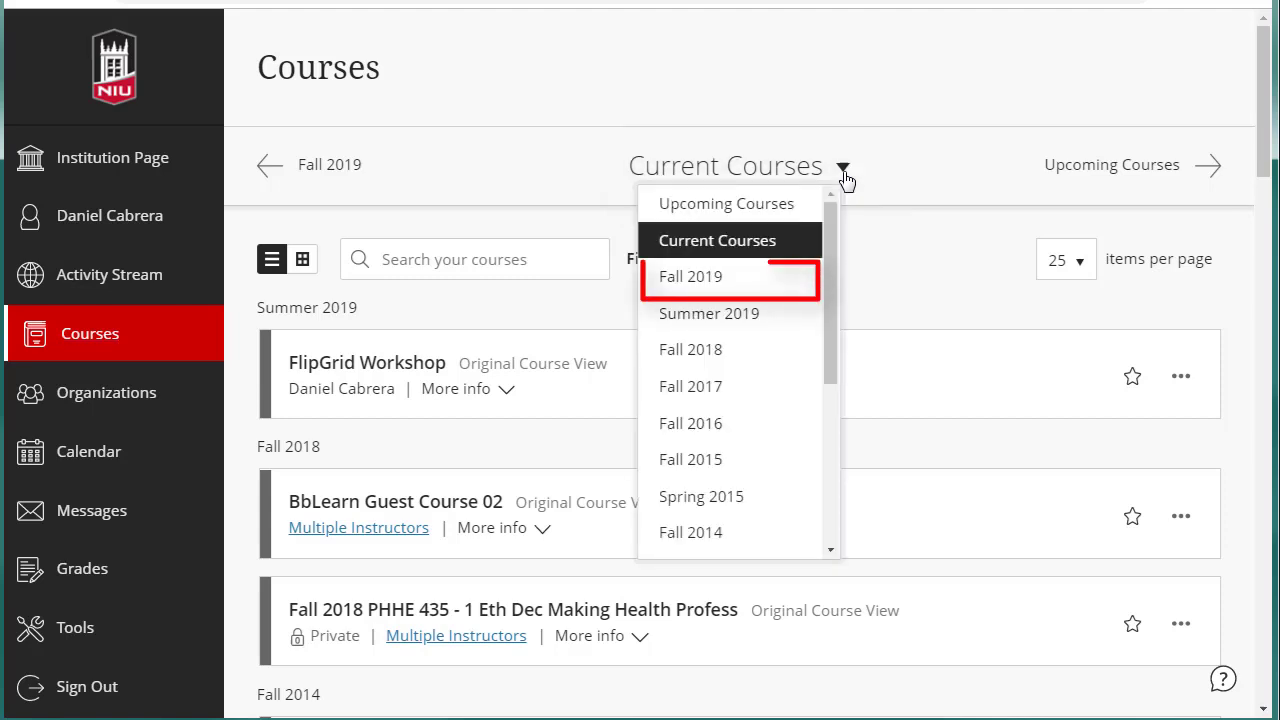
click(743, 290)
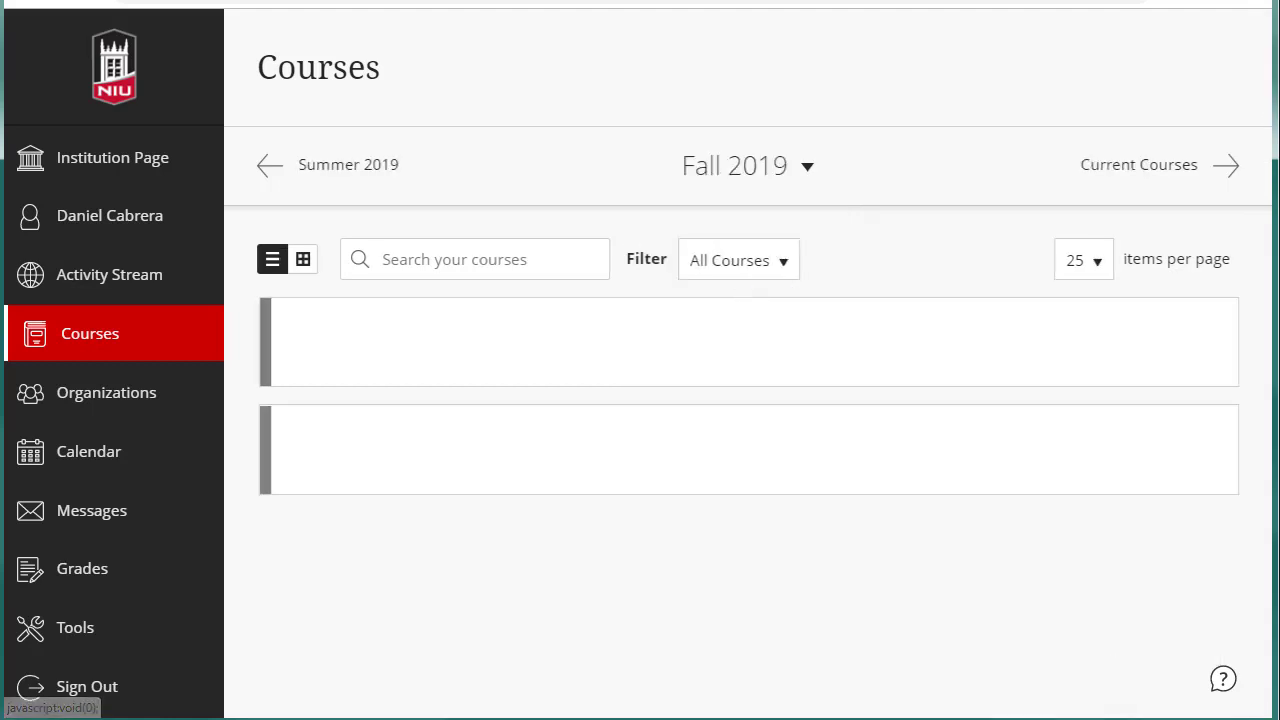